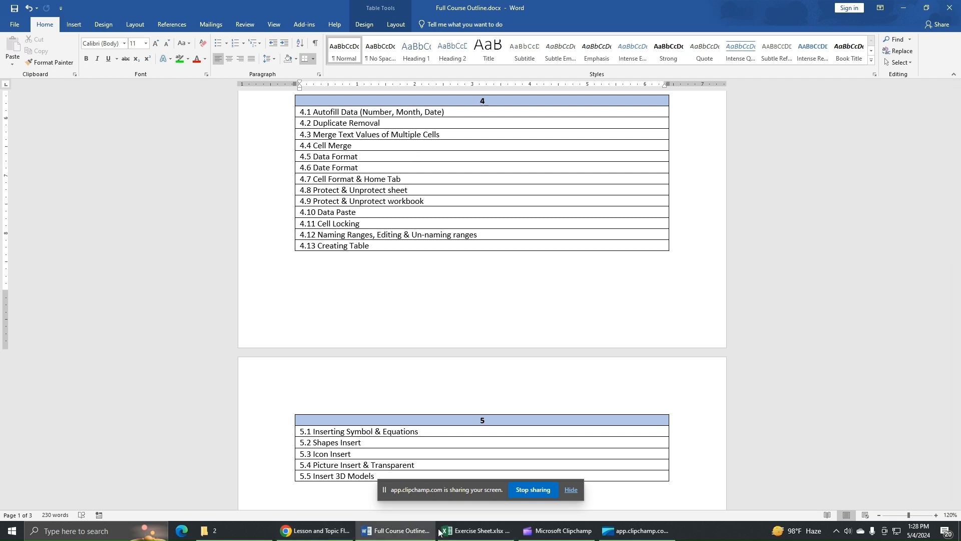
Switch to the Exercise Sheet.xlsx workbook in Excel and enter 1 in cell A1 and 2 in cell A2 of the AutoFill sheet.
click(476, 530)
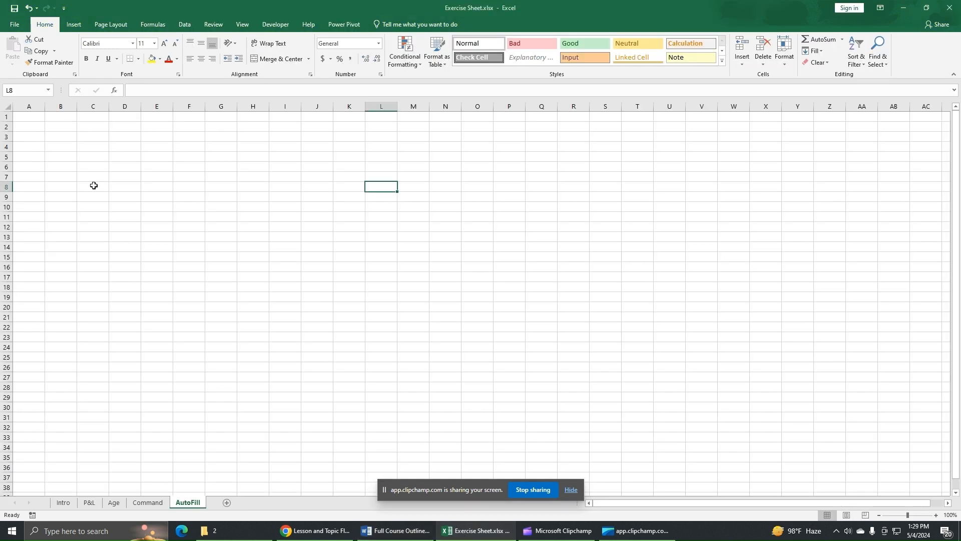
click(40, 121)
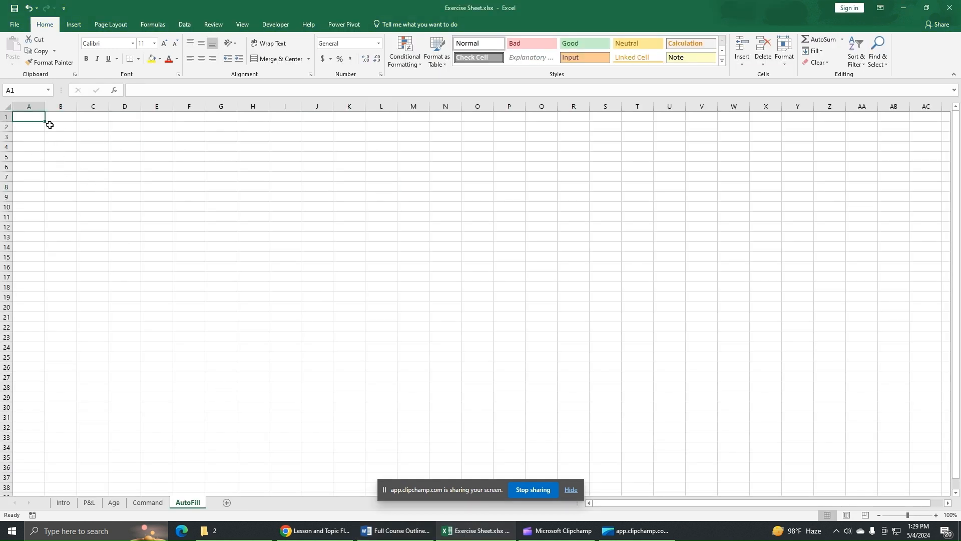
text(1)
key(Return)
click(46, 145)
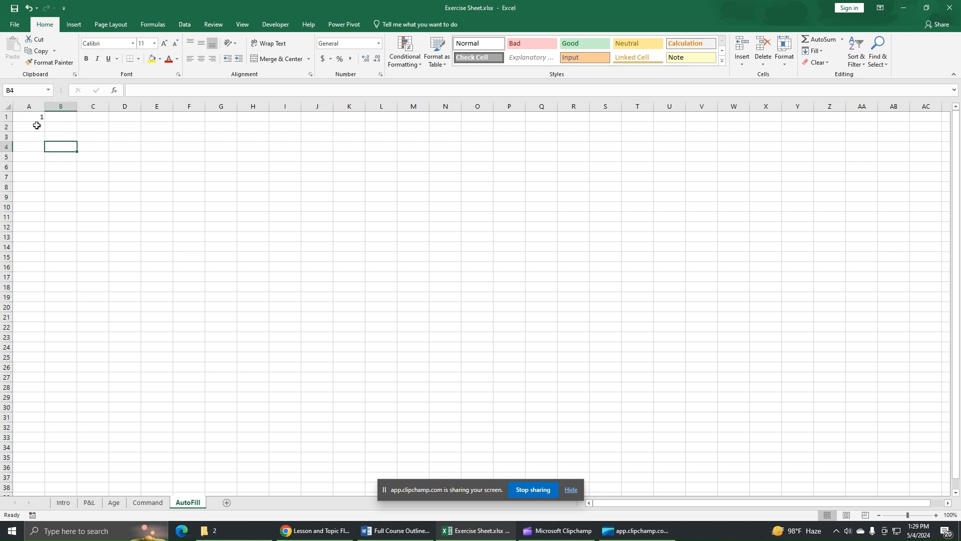
click(36, 126)
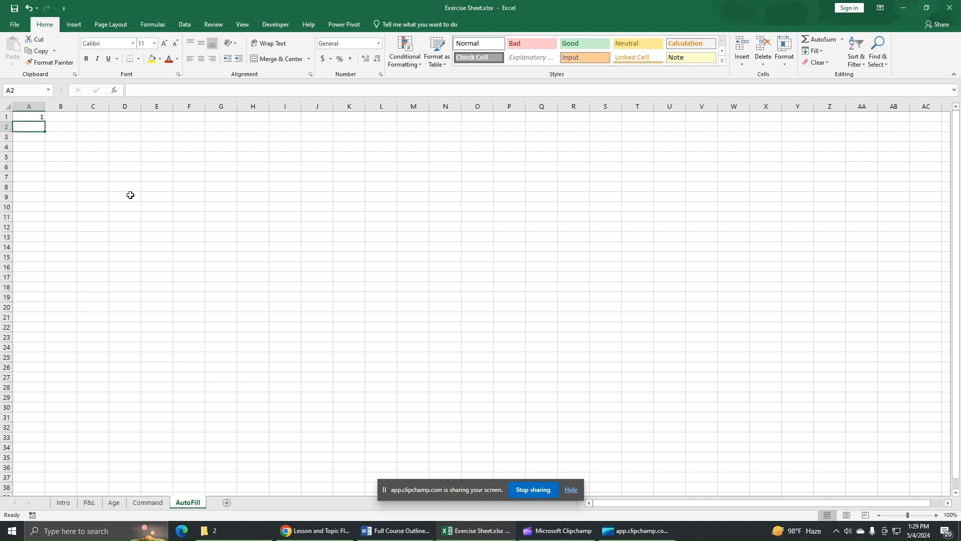
text(2)
key(Return)
Autofill the number series from A1:A2 down column A to row 31.
click(35, 117)
drag(36, 117, 33, 127)
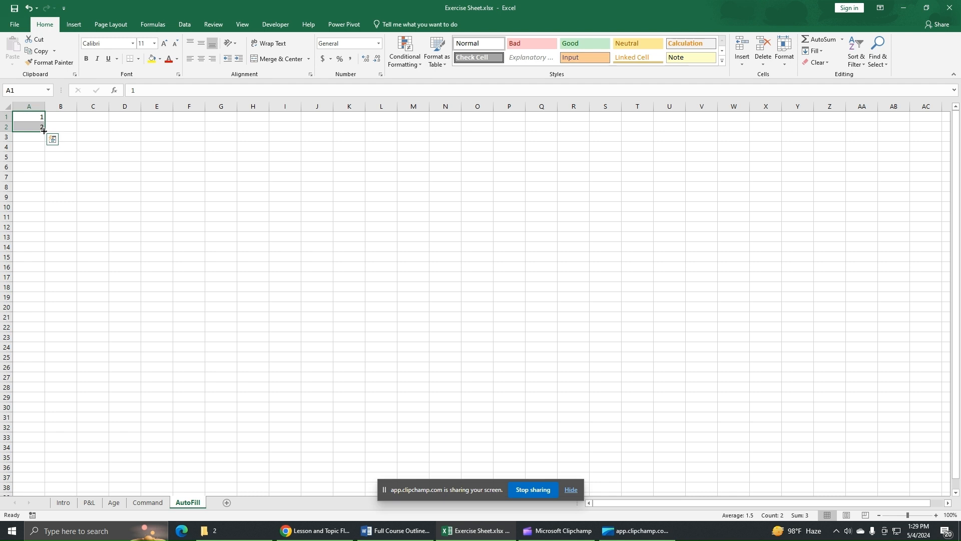
drag(44, 131, 36, 418)
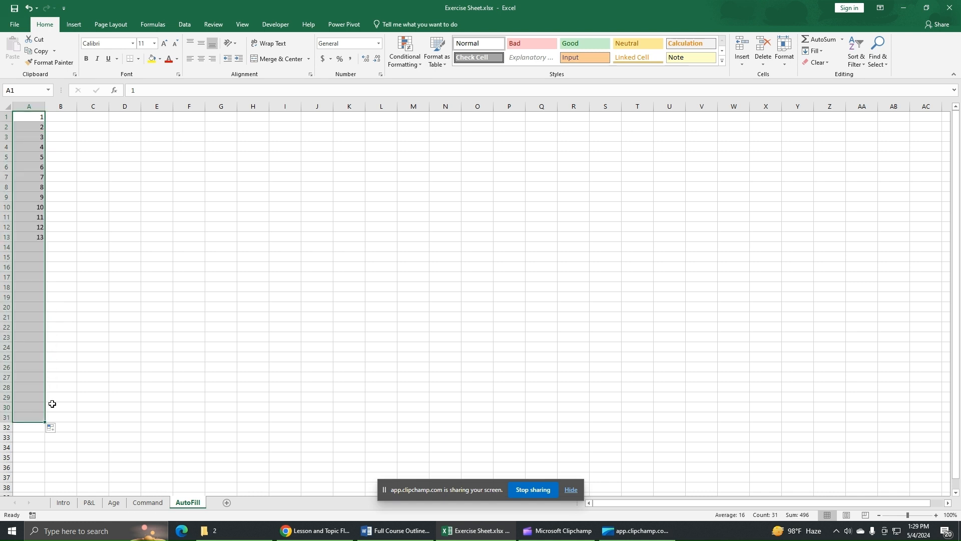
click(146, 243)
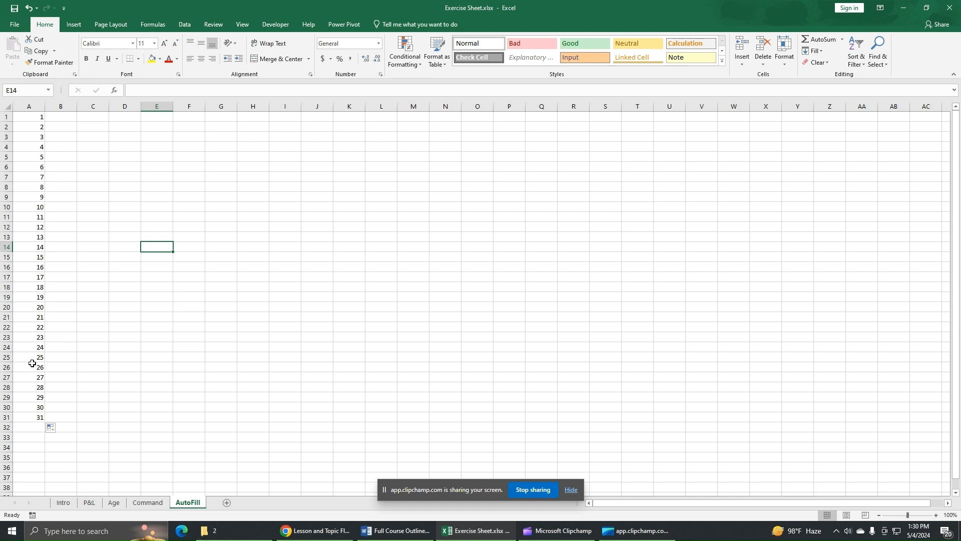
Enter 1 in cell B1 and 3 in cell B2 as the start of an odd-number series.
click(66, 119)
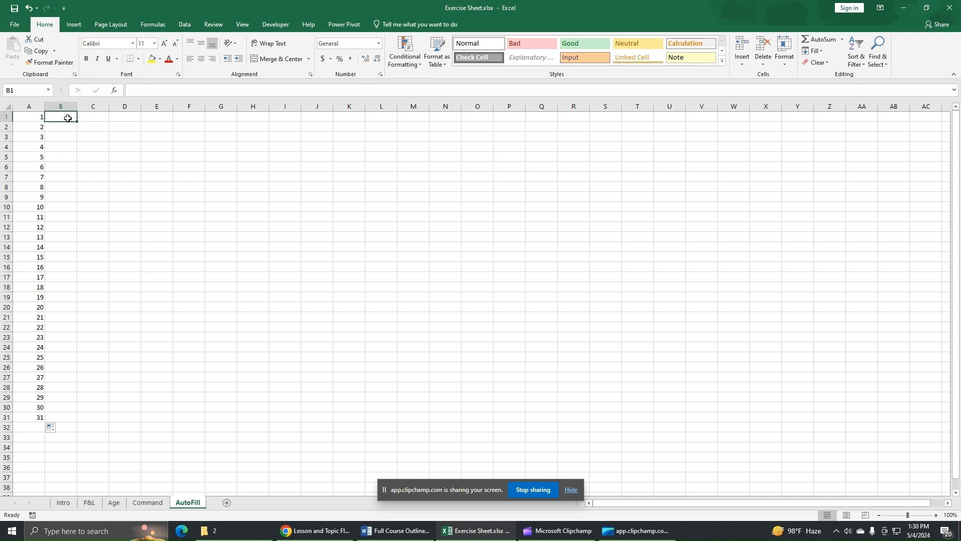
text(1)
key(Return)
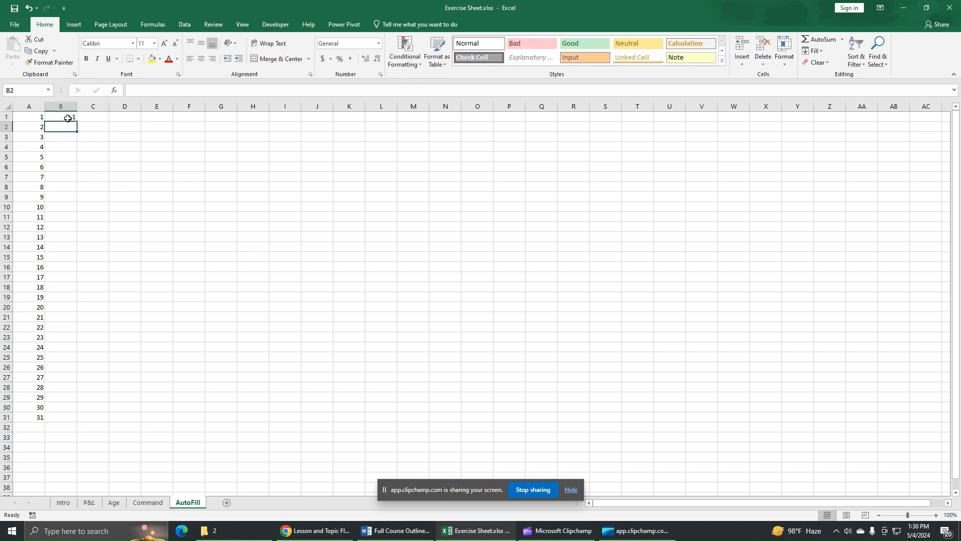
text(3)
key(Return)
Autofill the odd-number series from B1:B2 down column B to row 31.
drag(68, 118, 68, 127)
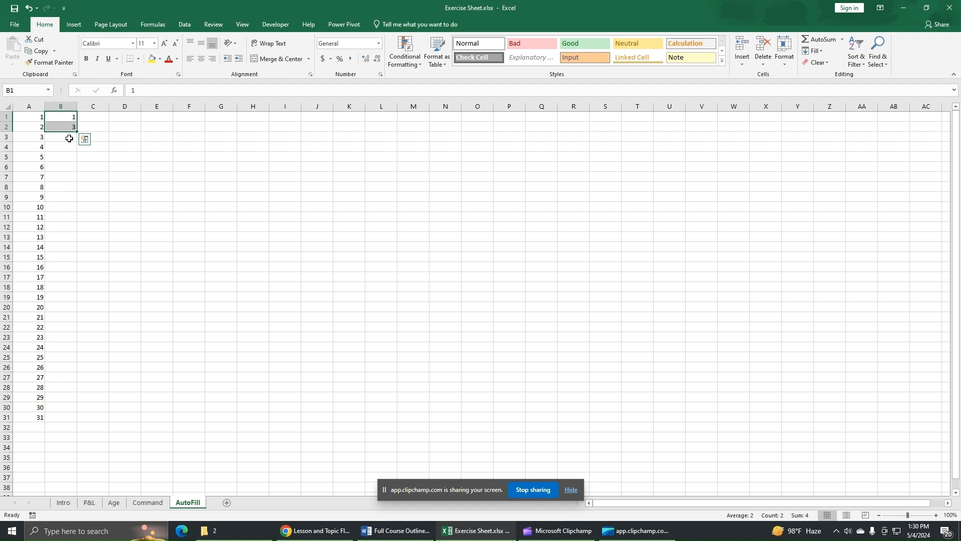
click(132, 140)
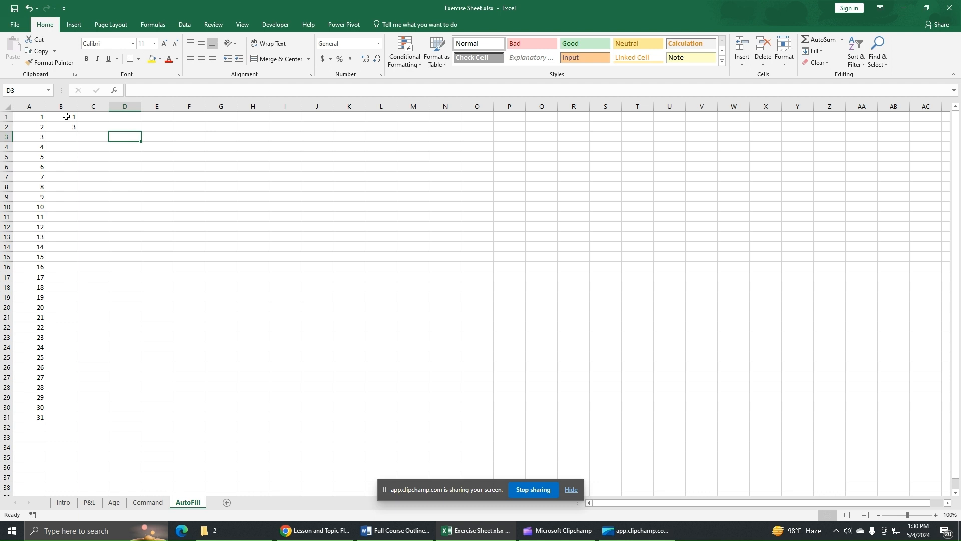
drag(66, 116, 62, 126)
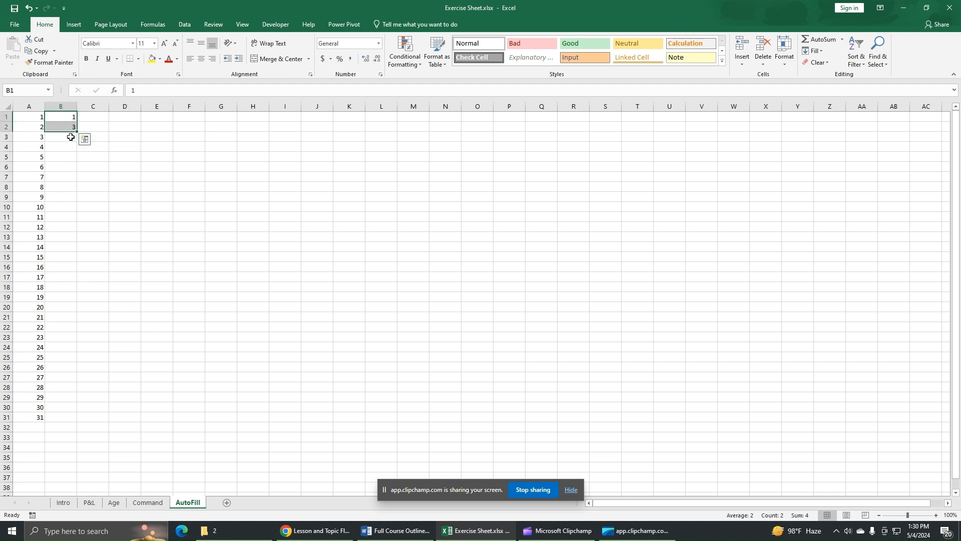
drag(76, 133, 77, 423)
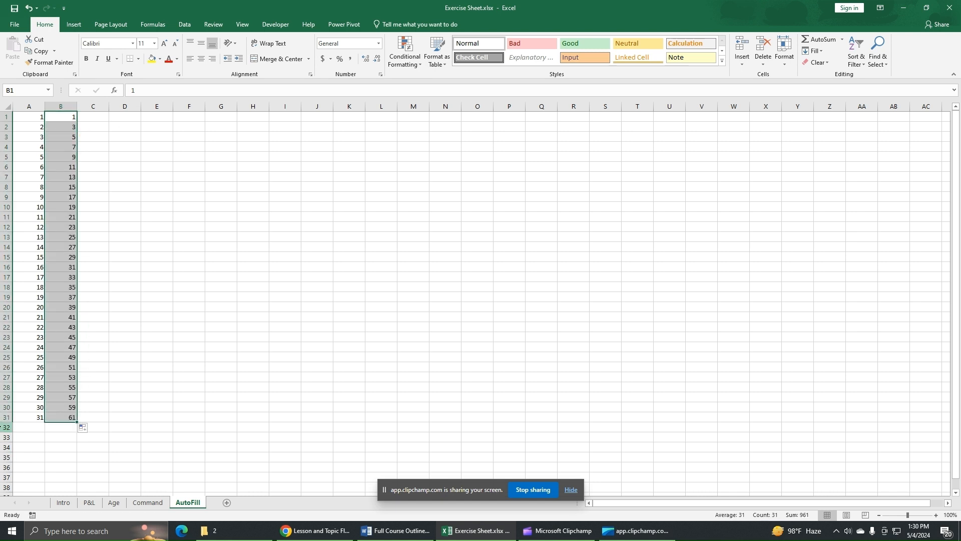
click(213, 165)
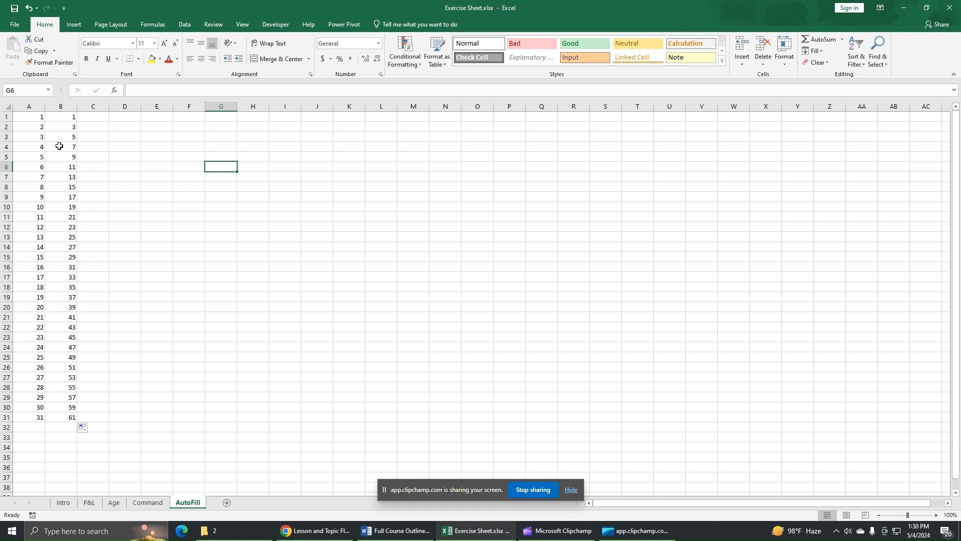
Enter 1 in C1 and 5 in C2, and autofill the series down column C to row 31.
click(95, 117)
text(1)
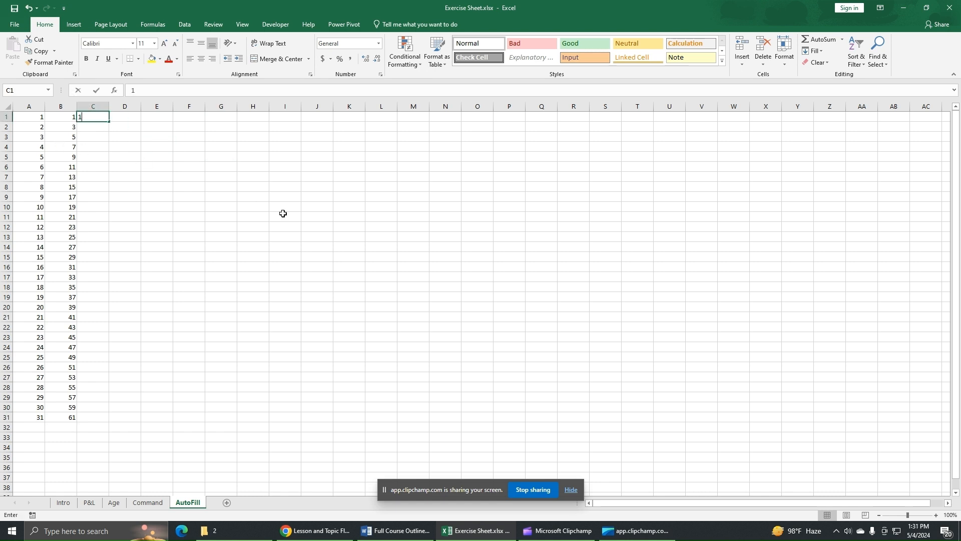
key(Return)
text(5)
key(Return)
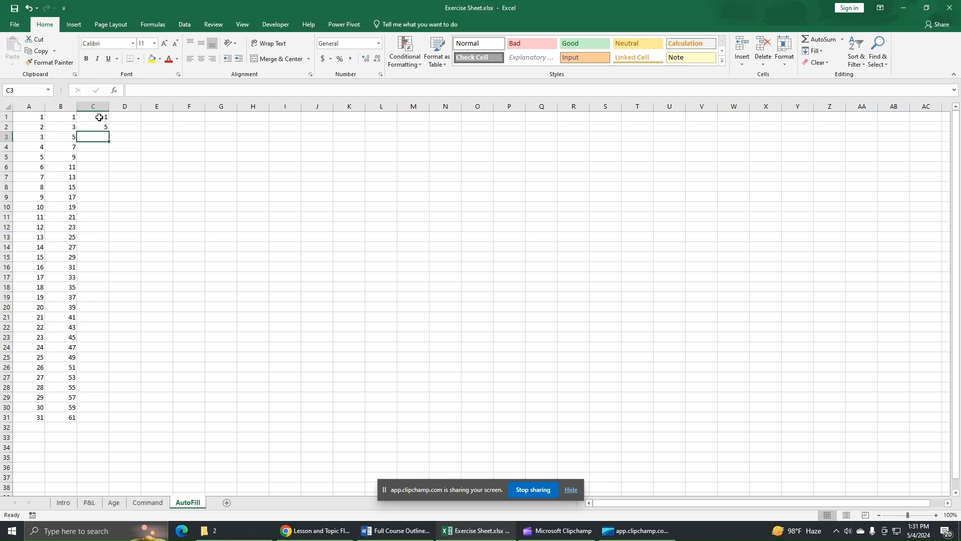
drag(99, 117, 129, 423)
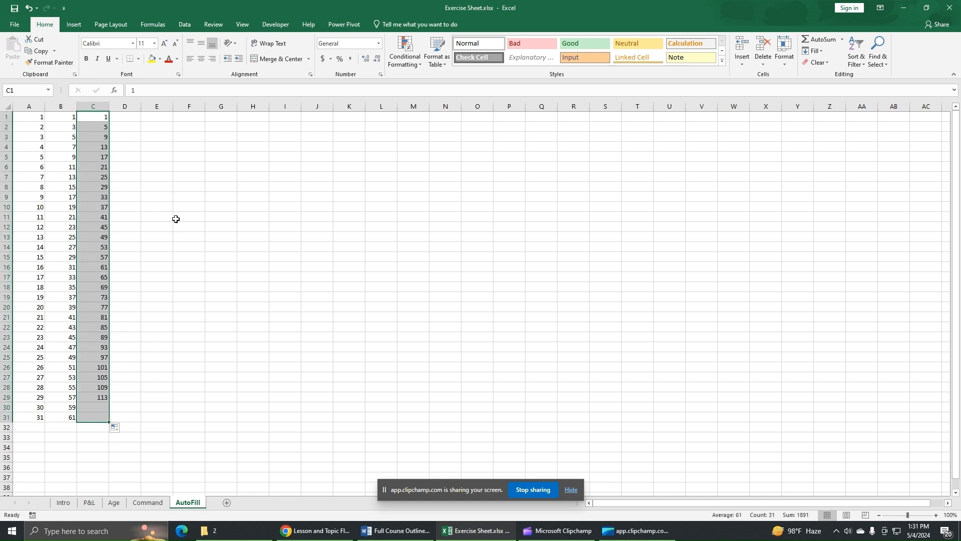
click(87, 138)
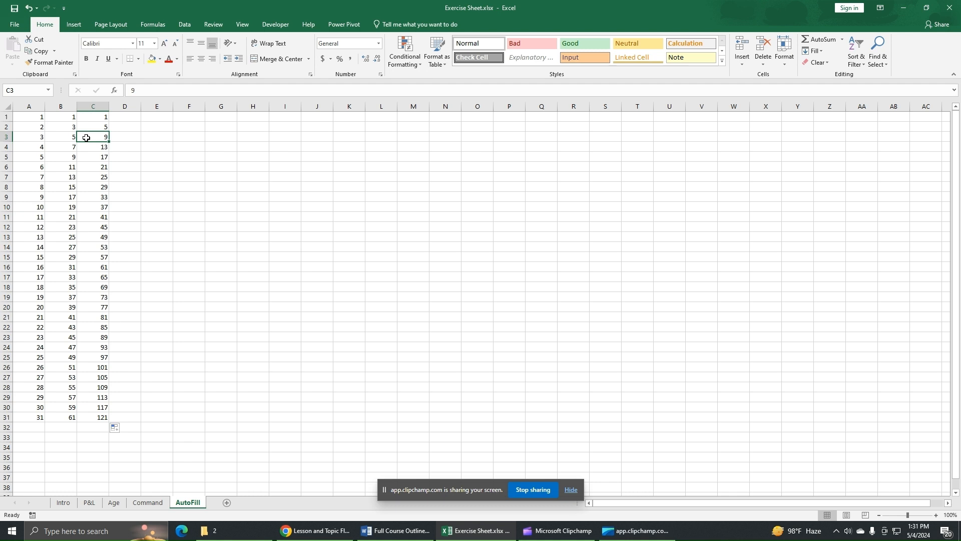
click(87, 147)
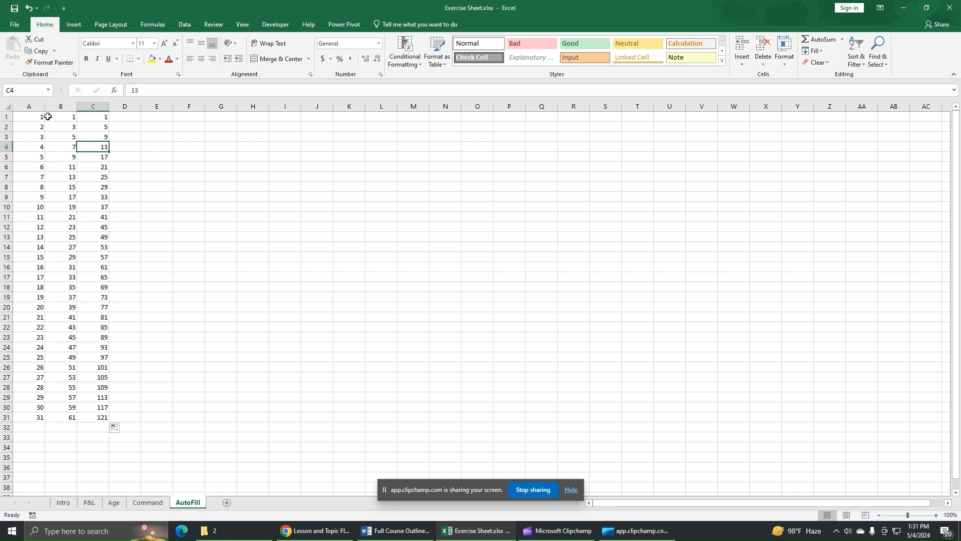
click(31, 106)
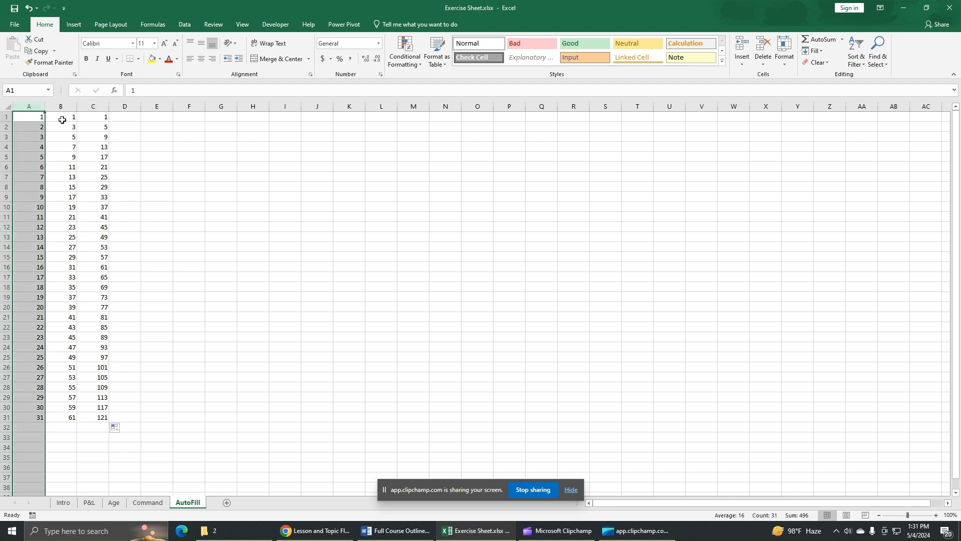
drag(63, 106, 93, 106)
click(163, 136)
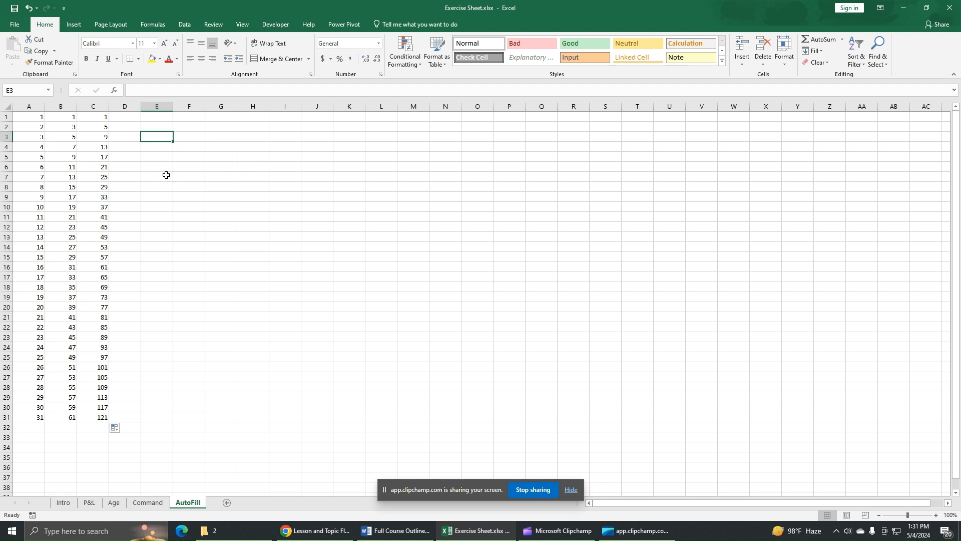
Enter January in E1, autofill the months down to E12, and fit column E's width to its contents.
click(166, 119)
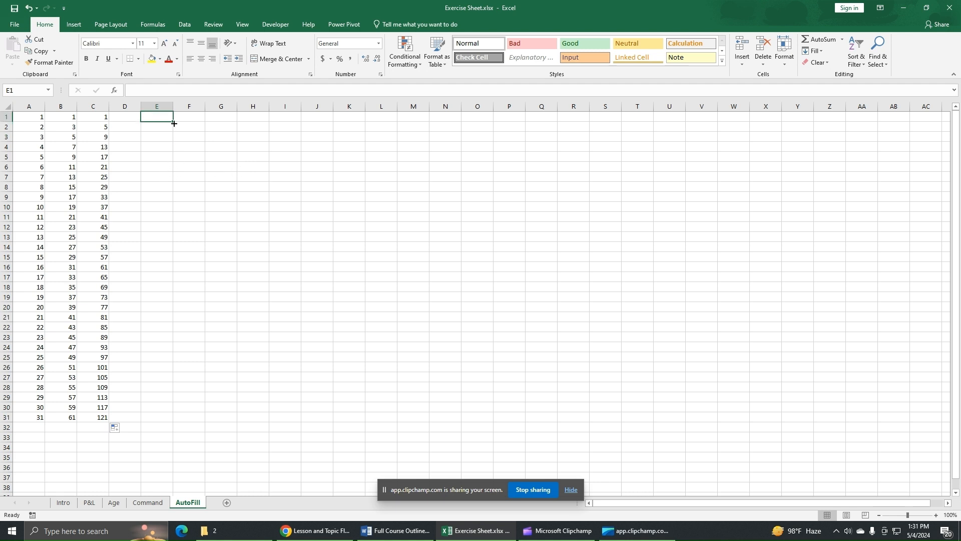
text(J)
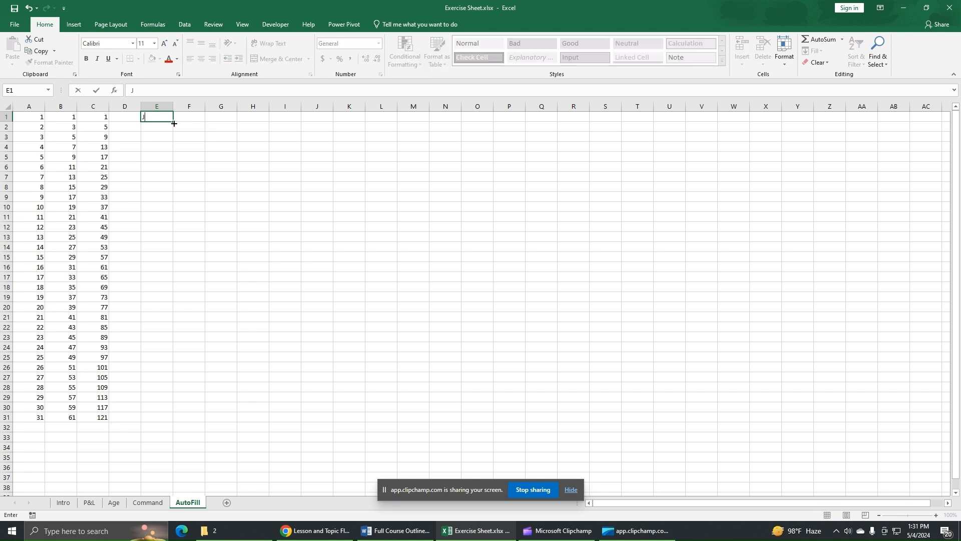
text(anuary)
key(Return)
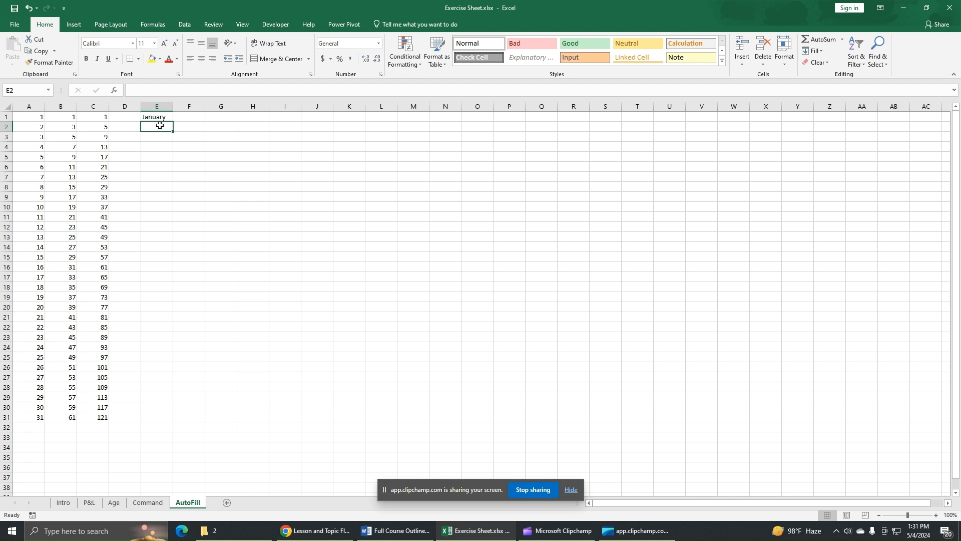
click(162, 116)
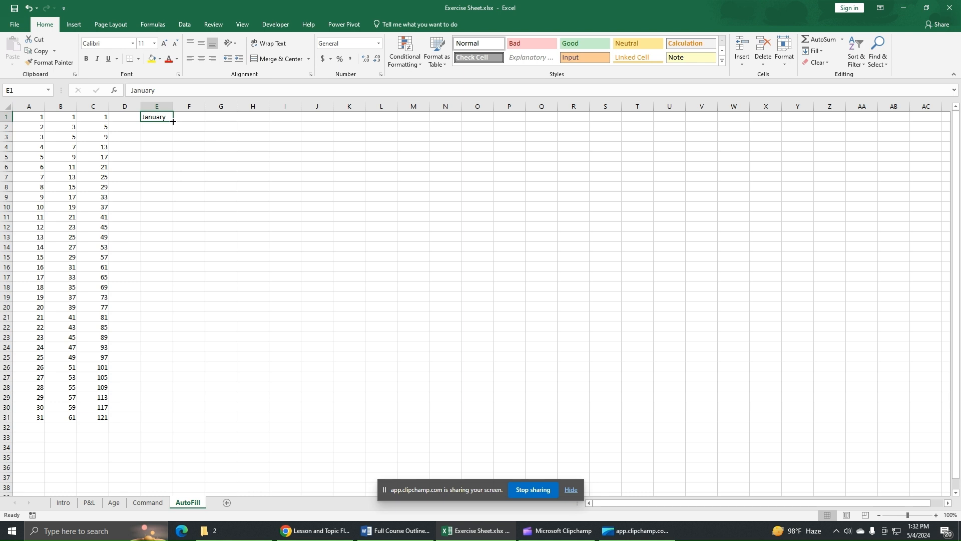
drag(173, 122, 174, 231)
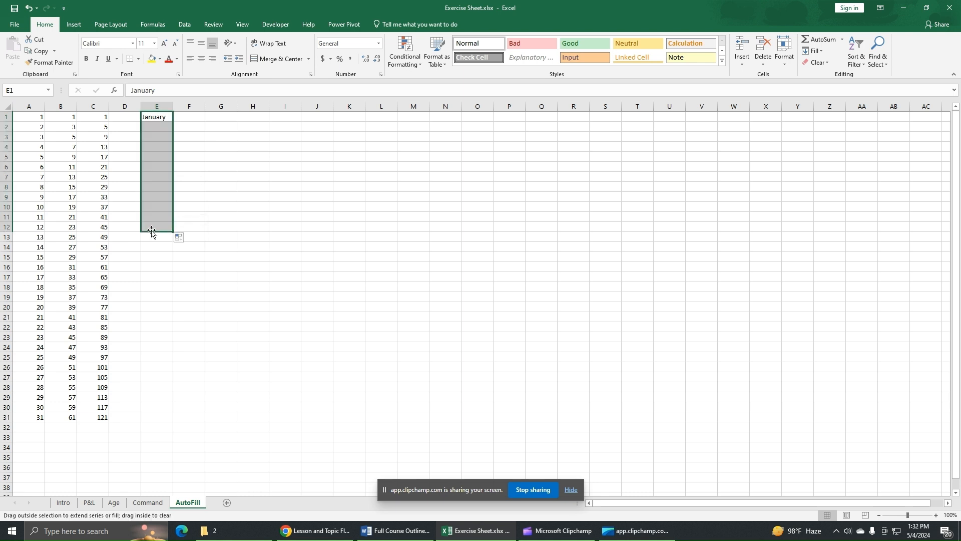
double_click(173, 106)
click(259, 152)
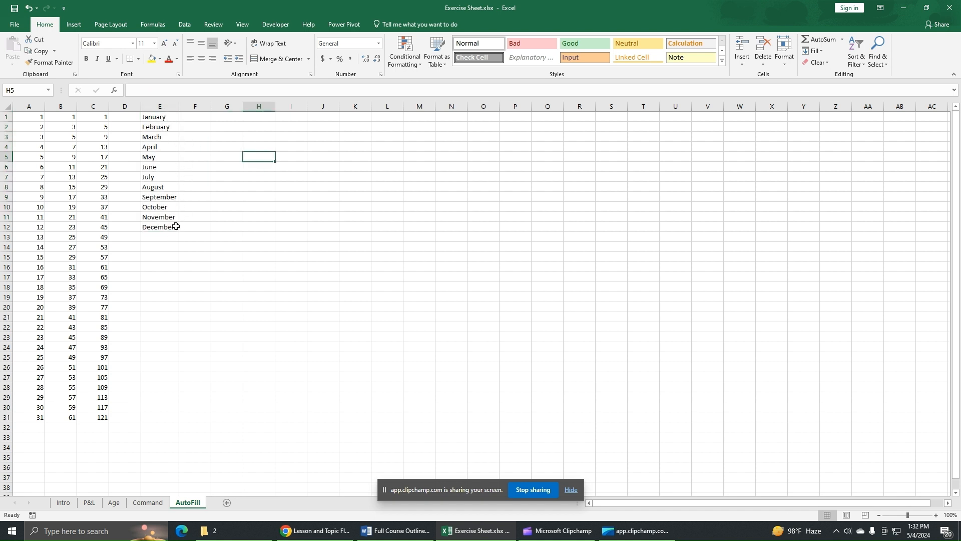
Enter Saturday in F1, autofill the weekdays down to F31, and fit column F's width to its contents.
click(198, 118)
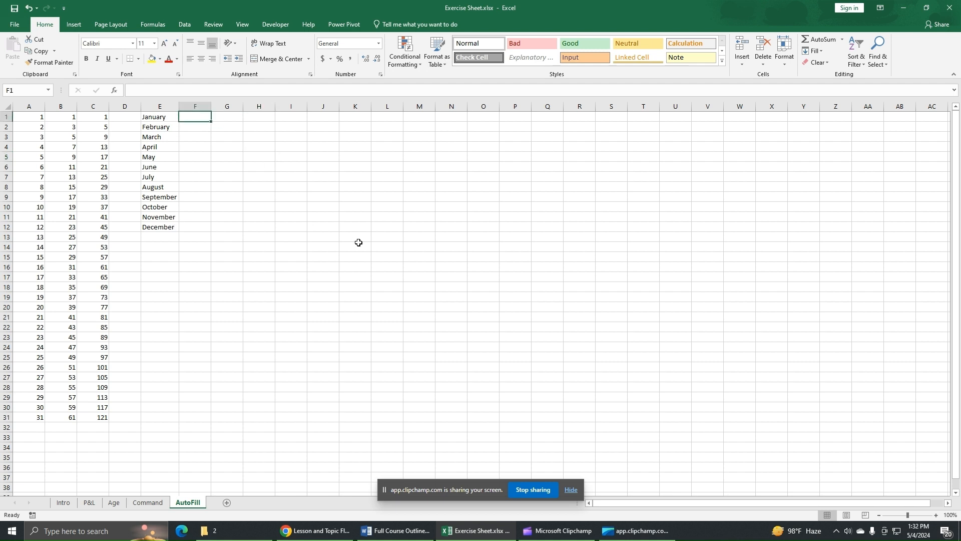
text(Saturd)
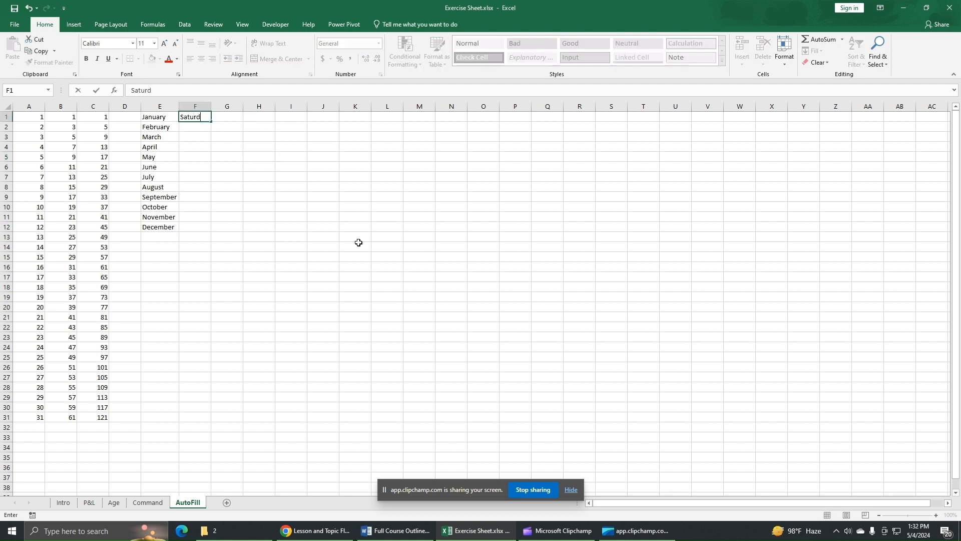
text(ay)
key(Return)
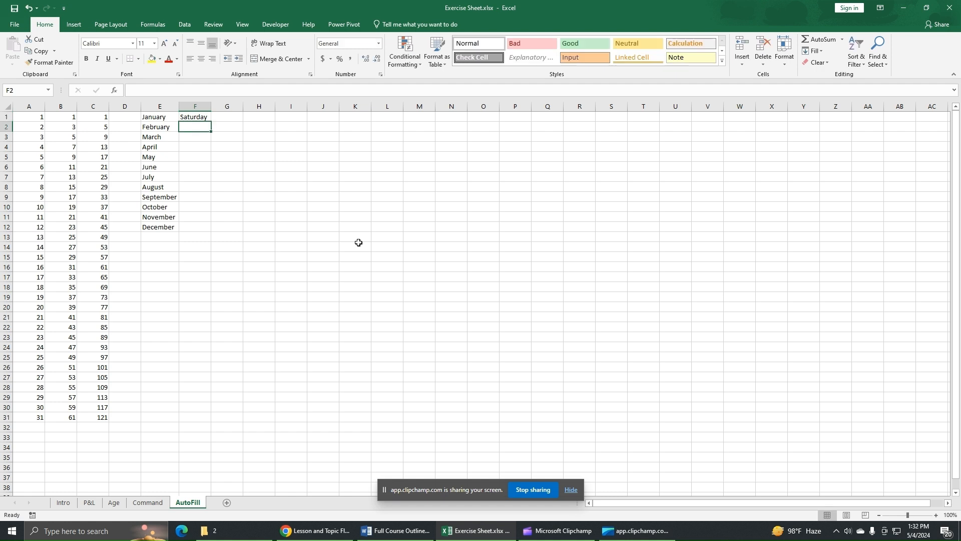
click(194, 116)
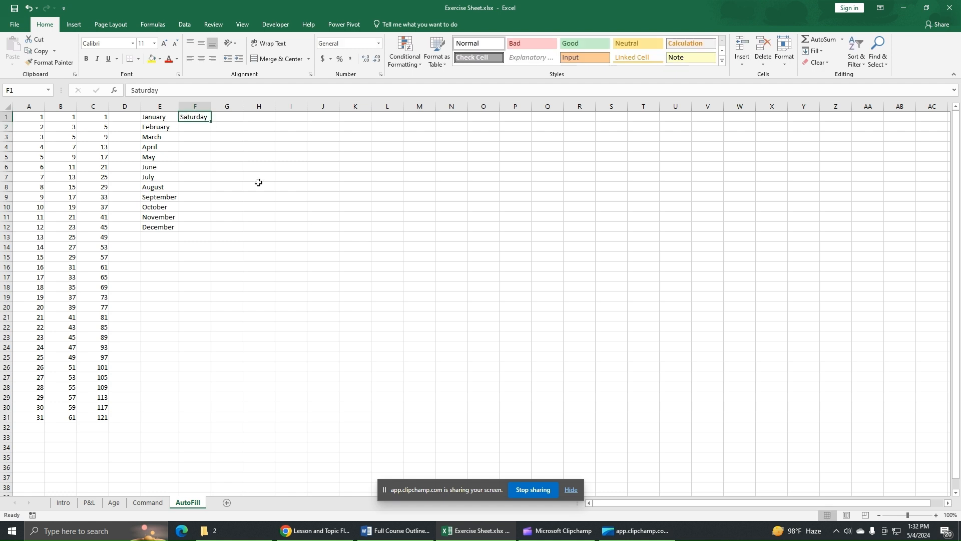
drag(211, 120, 197, 423)
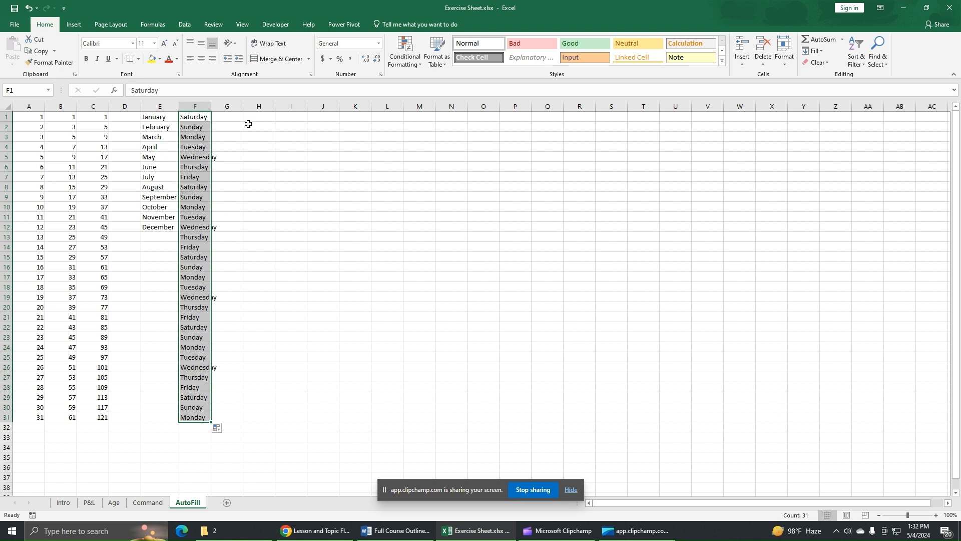
double_click(211, 106)
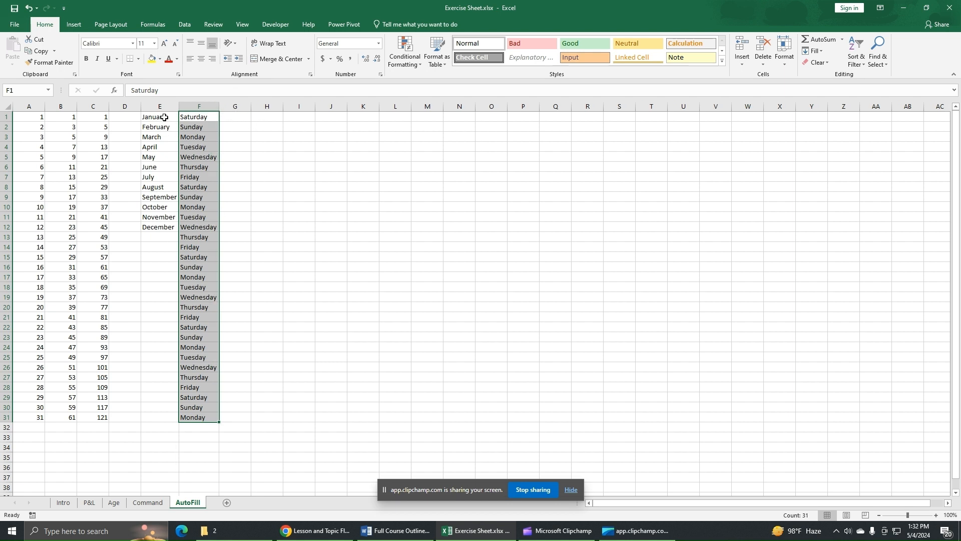
Enter January in cell G1.
click(238, 118)
text(January)
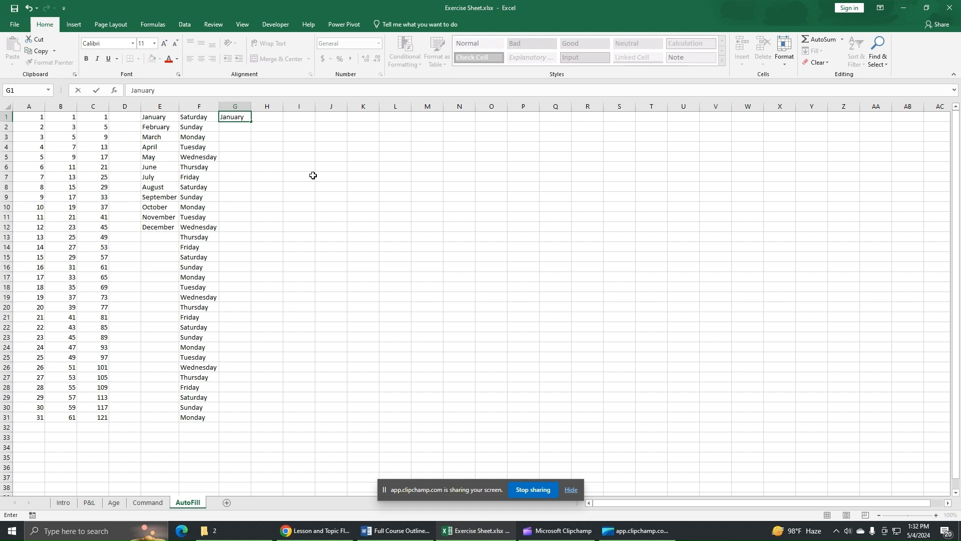
key(Return)
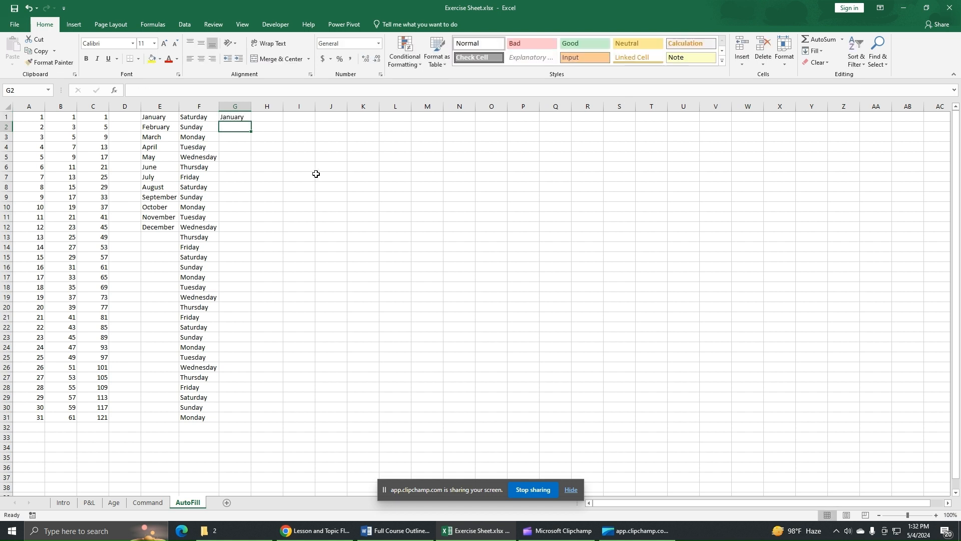
Autofill the months from G1 down column G to row 31, and fit column G's width to its contents.
click(243, 122)
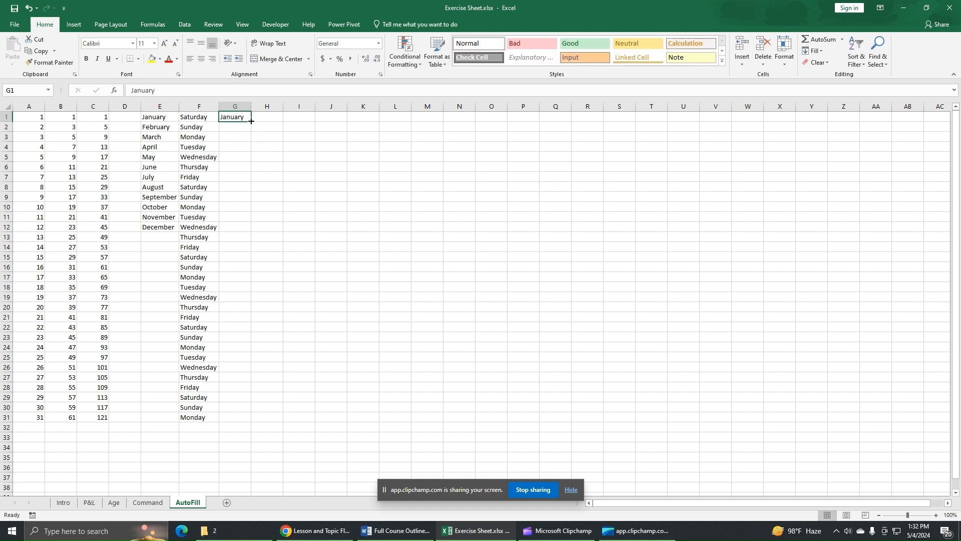
drag(251, 120, 254, 419)
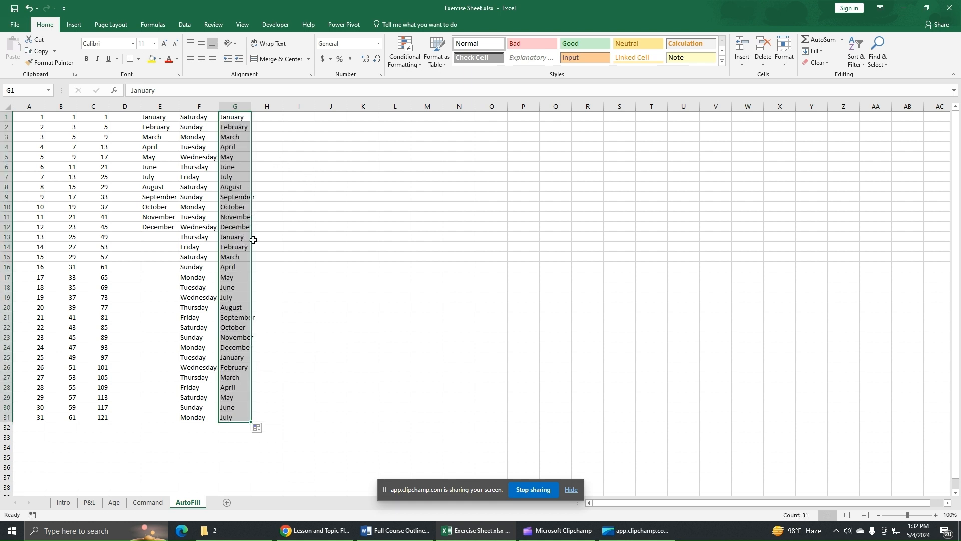
double_click(252, 106)
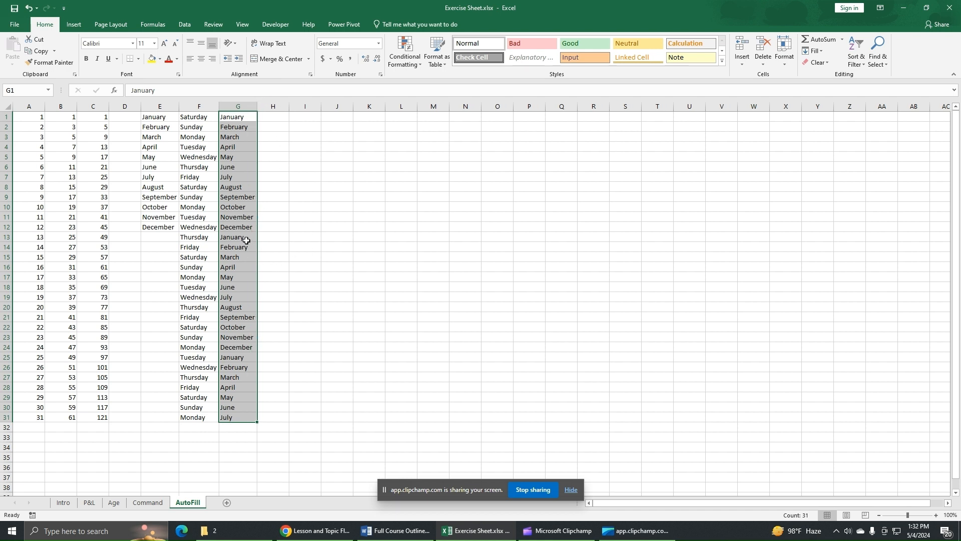
click(333, 191)
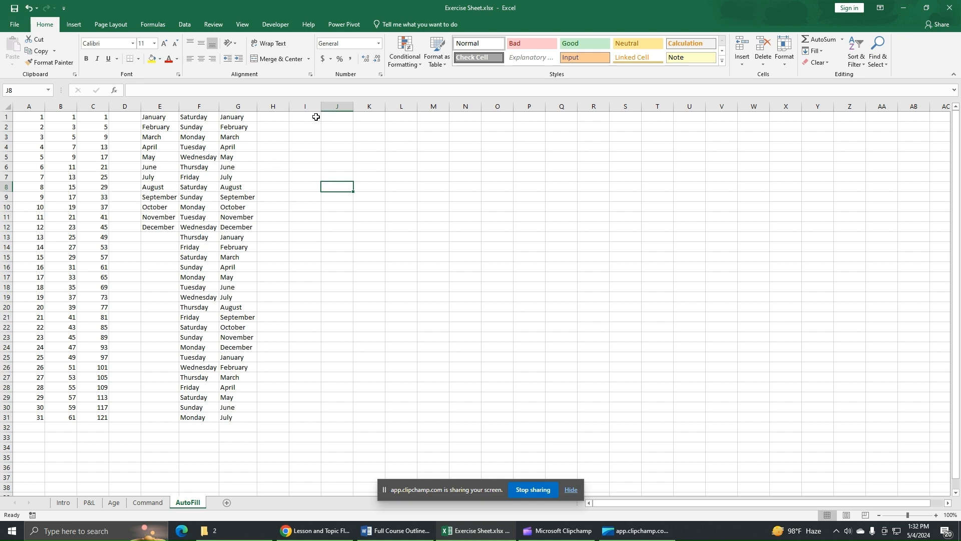
Enter the date 12/1/2024 in cell I1.
click(314, 116)
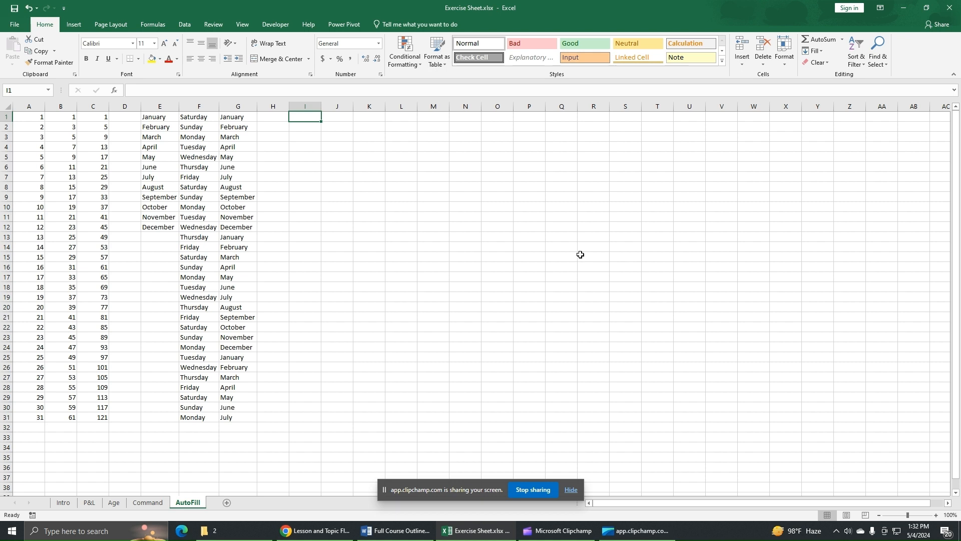
text(12/1)
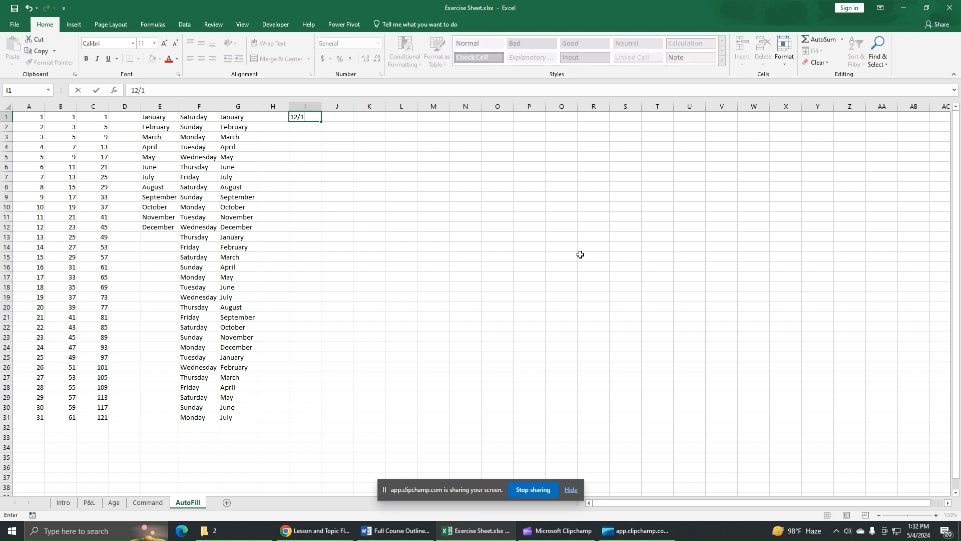
text(/2024)
key(Return)
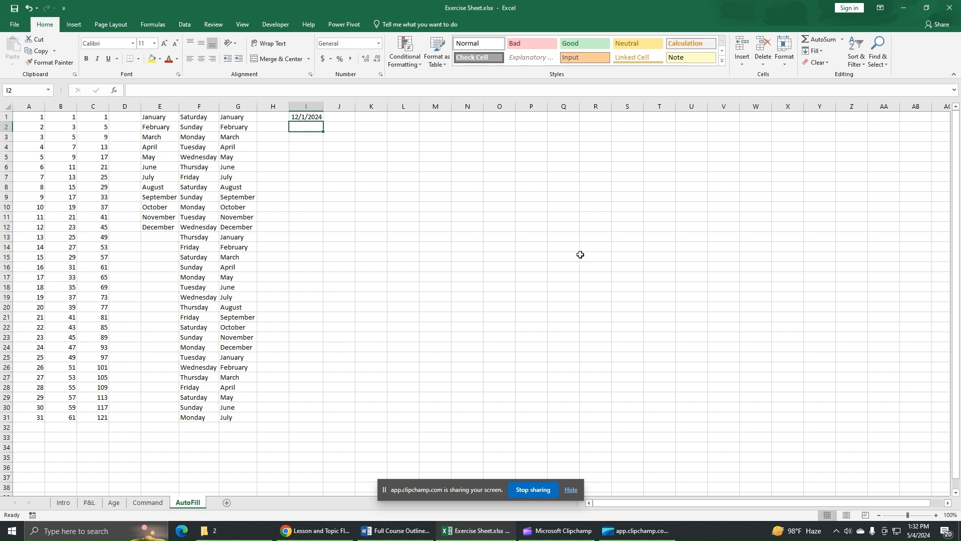
Autofill the dates from I1 down column I to row 31, and fit column I's width to its contents.
click(308, 117)
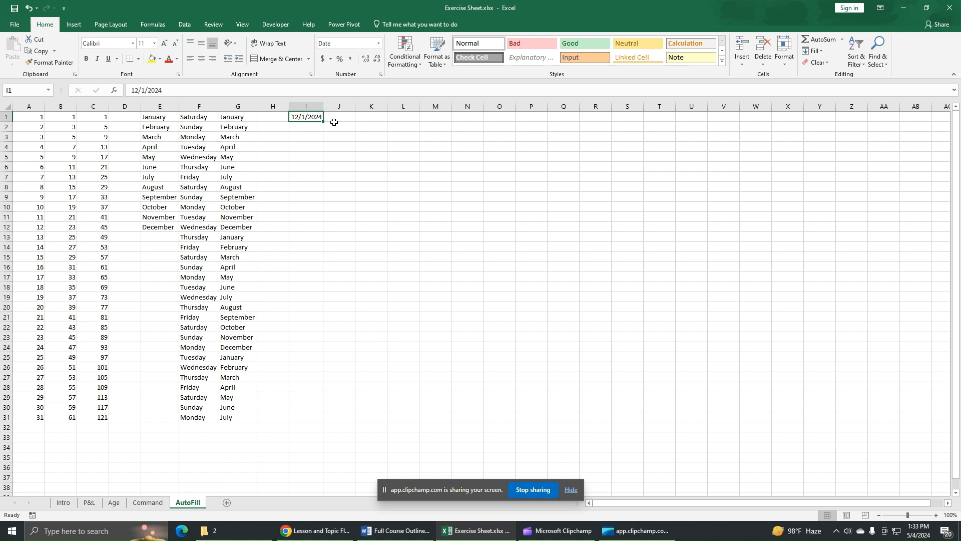
click(350, 117)
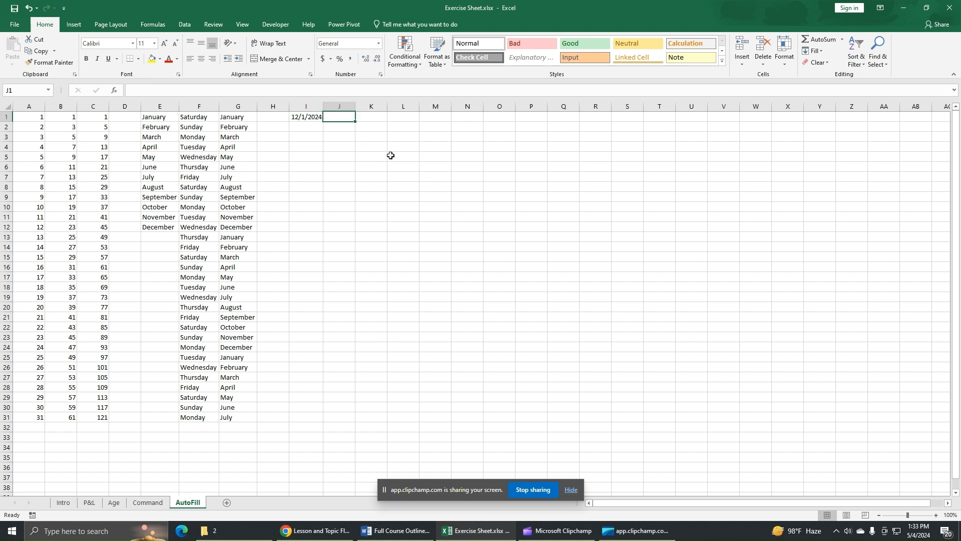
click(309, 118)
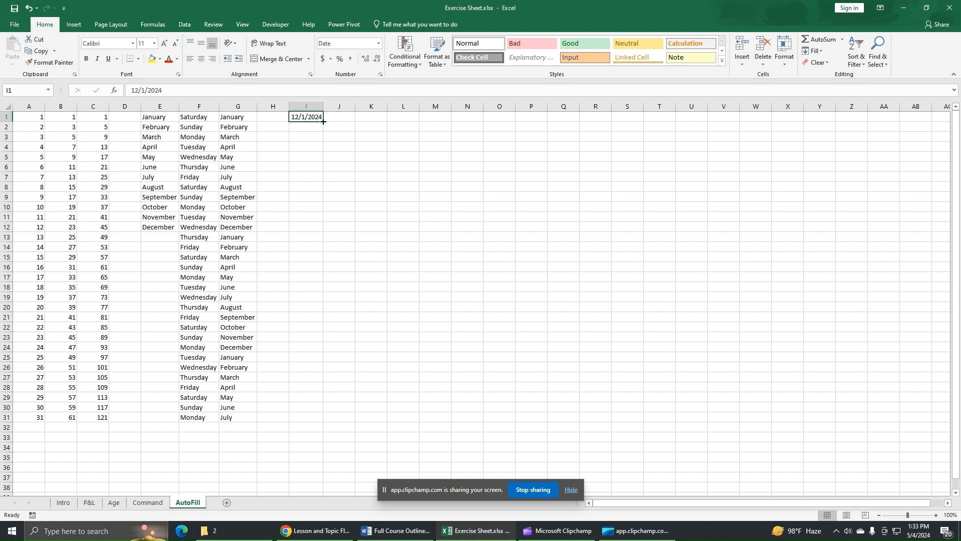
drag(323, 121, 302, 423)
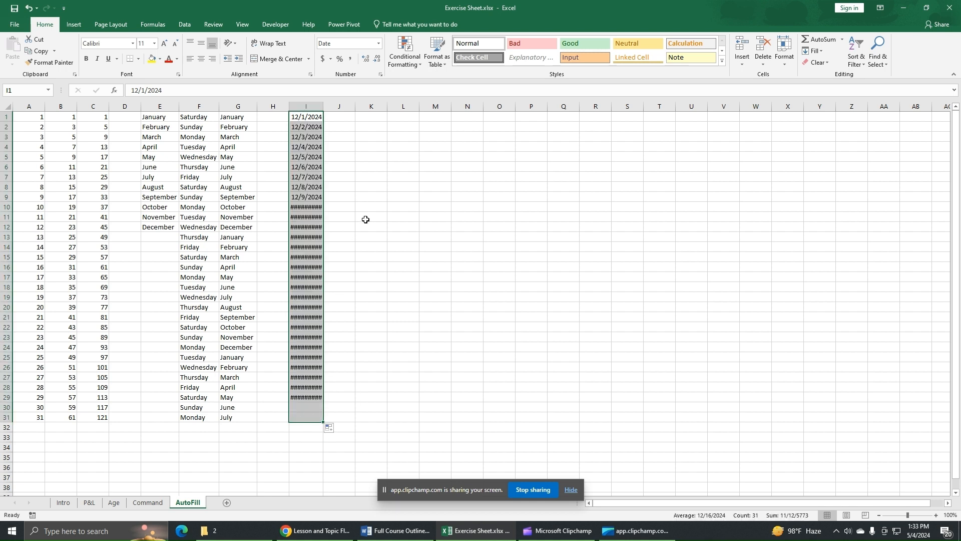
double_click(324, 107)
click(480, 207)
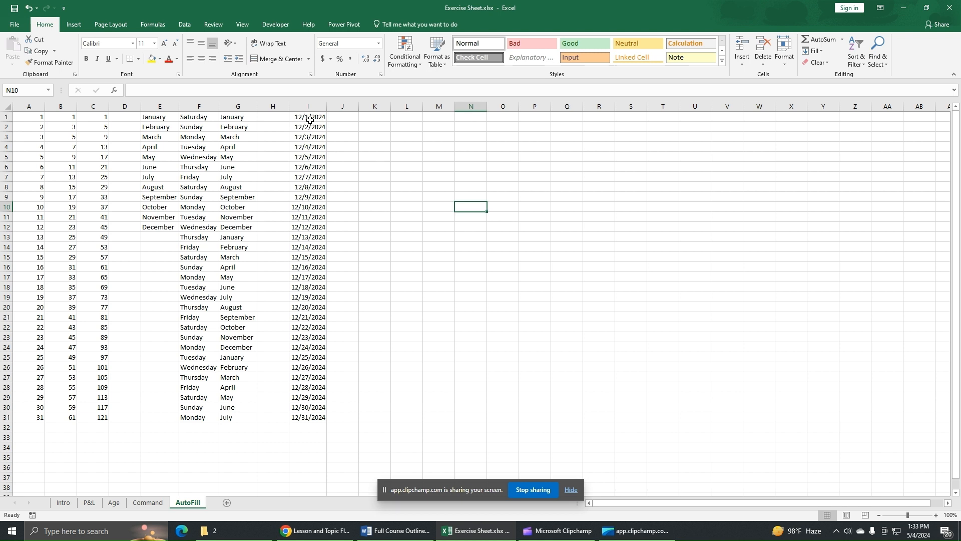
Format the dates in I1:I31 with the custom number format d/m/yyyy.
drag(310, 120, 318, 418)
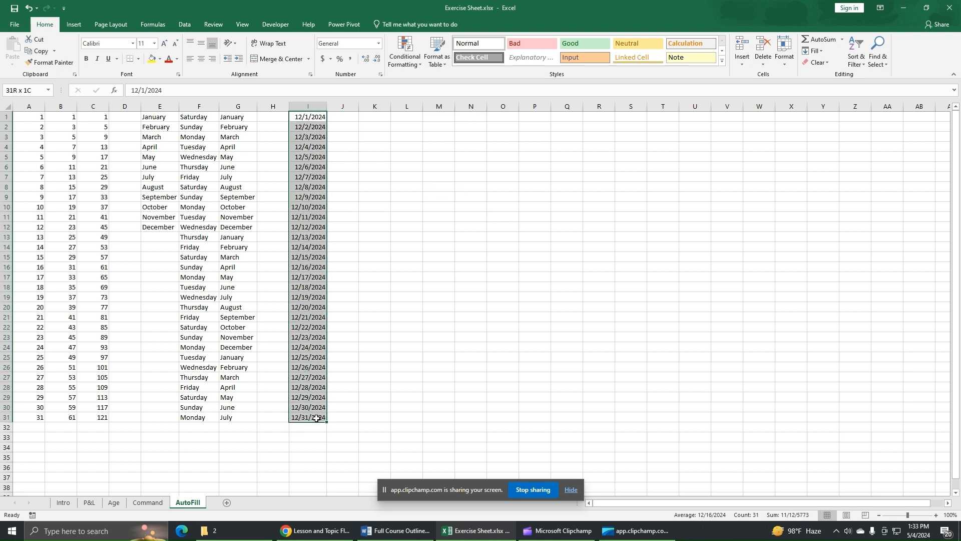
right_click(305, 242)
click(343, 415)
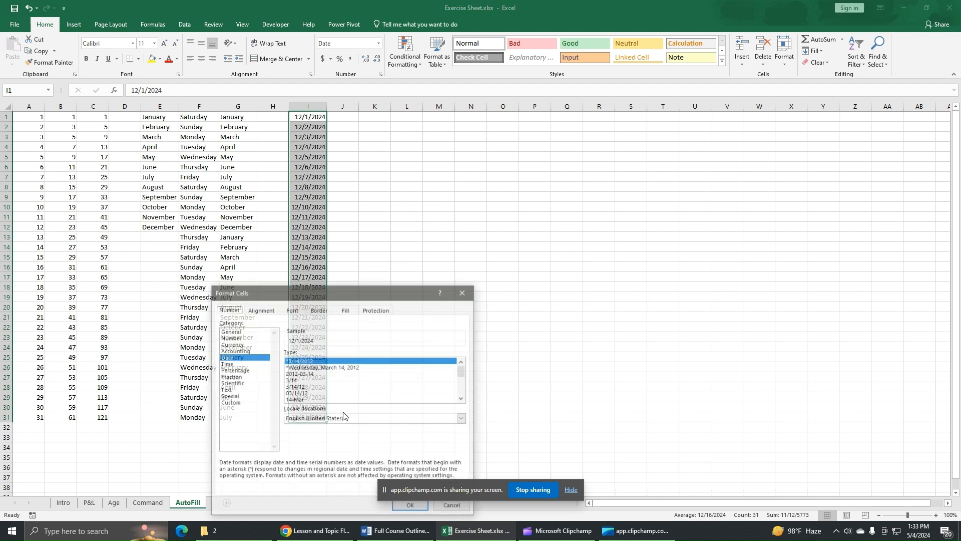
click(238, 404)
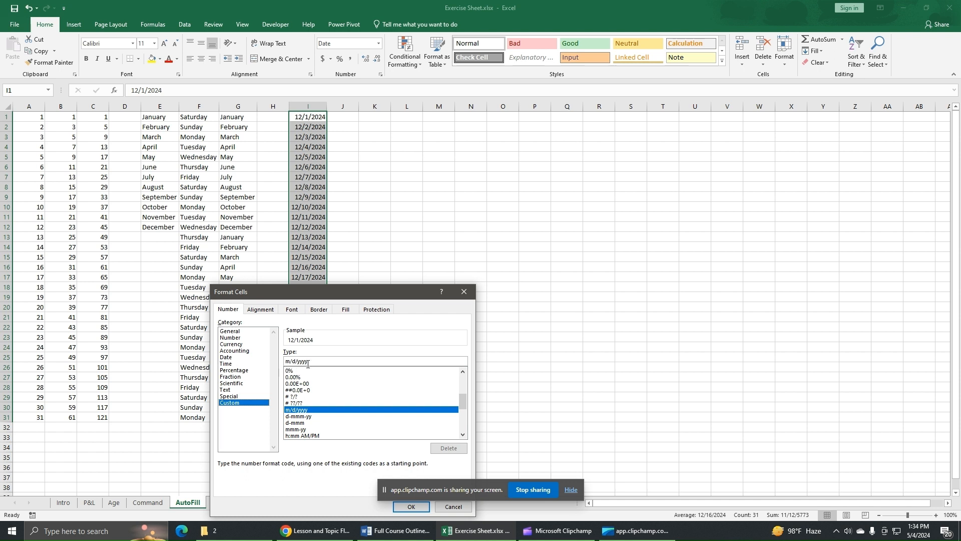
click(289, 361)
key(BackSpace)
text(d)
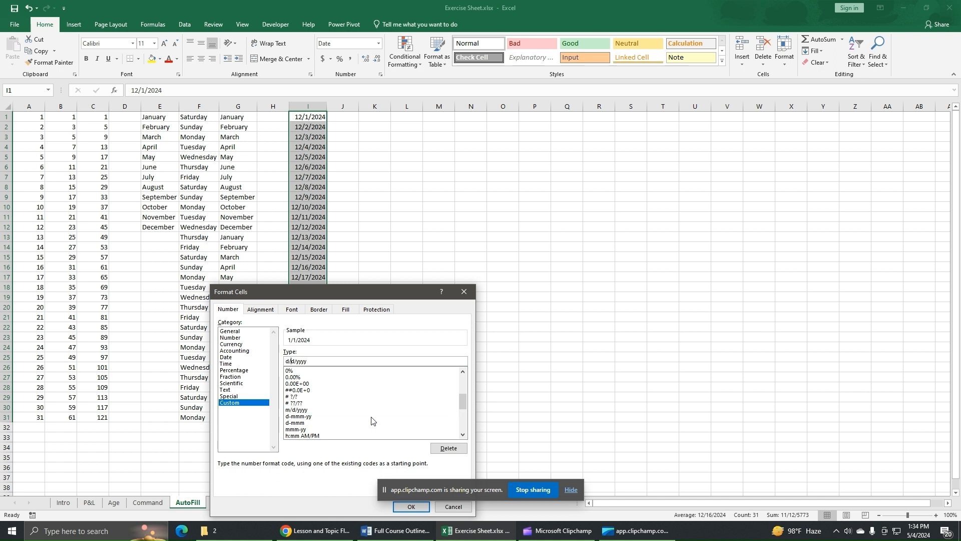
key(BackSpace)
text(m)
click(420, 507)
drag(411, 295, 491, 187)
click(501, 399)
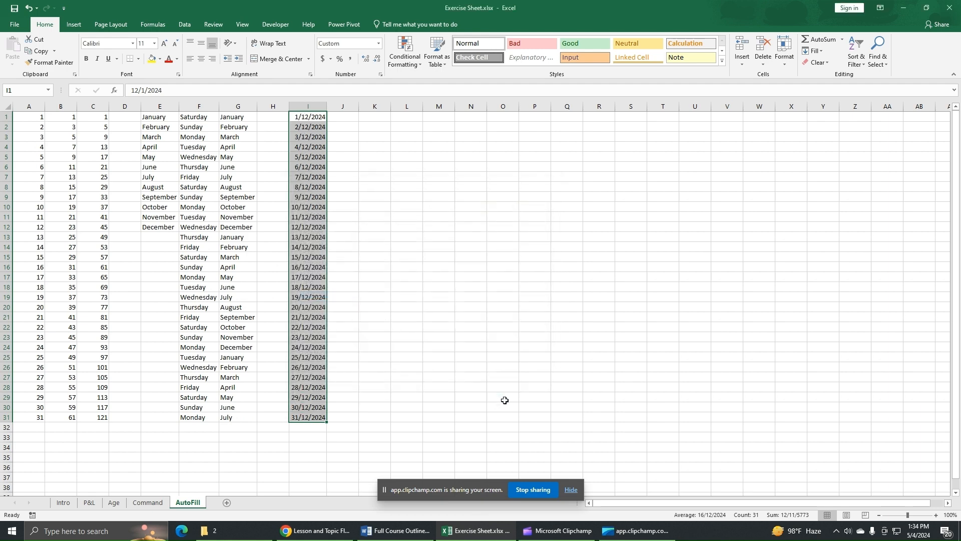
drag(379, 257, 379, 337)
click(398, 308)
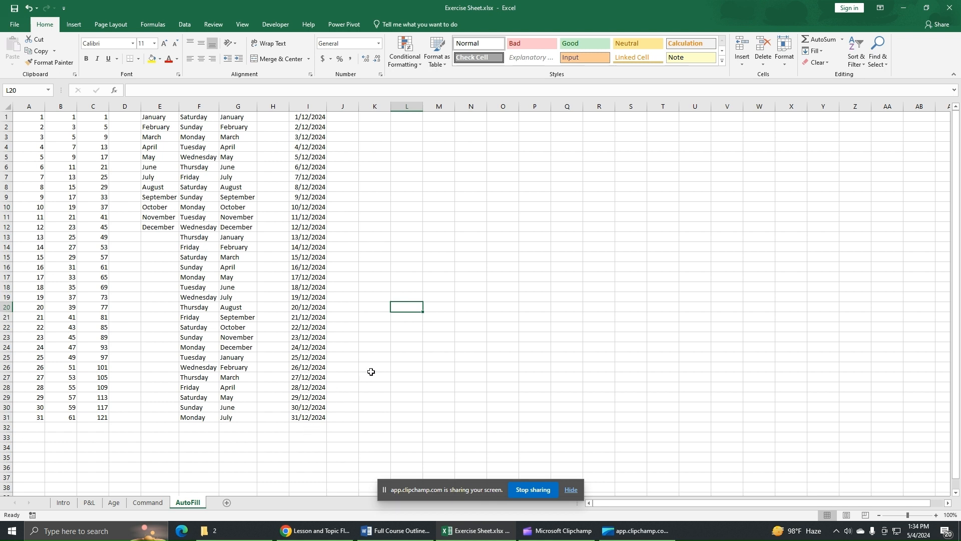
click(504, 256)
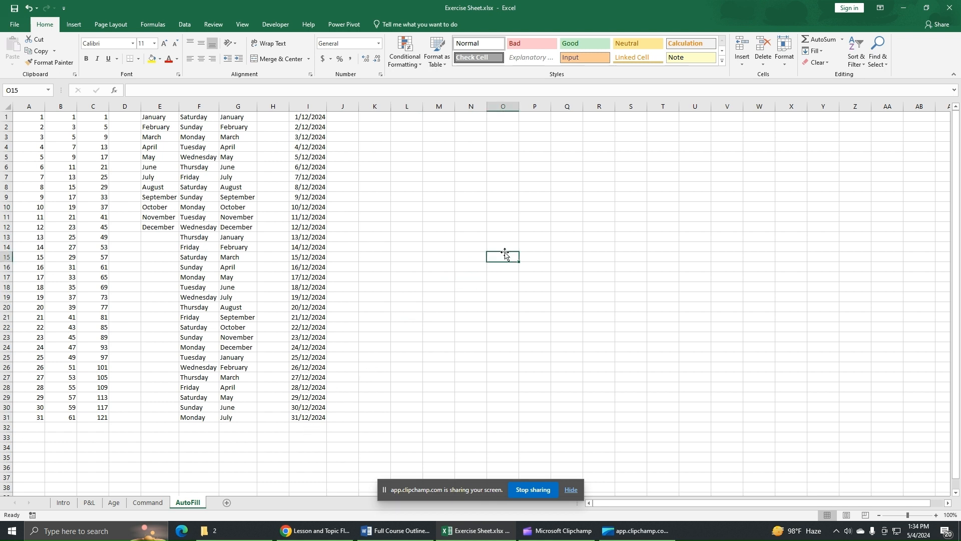